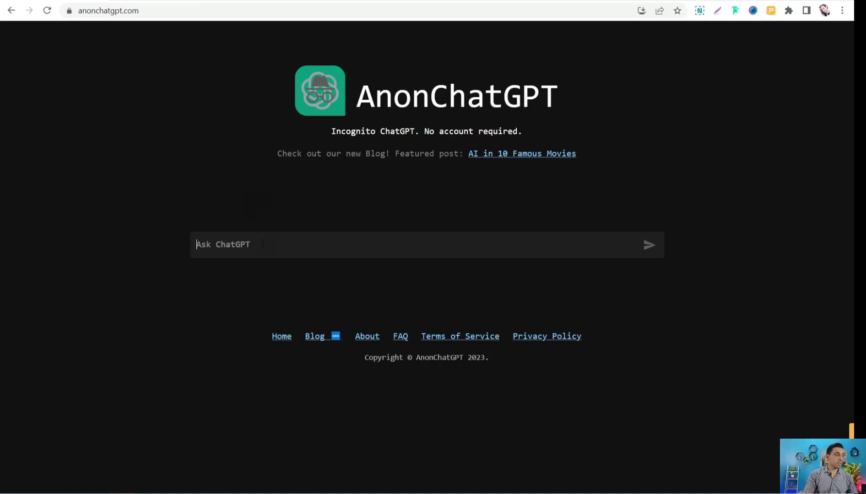
# - Ask the chatbot to "give me a list of the best selling books in comedy"
pyautogui.write('give m')
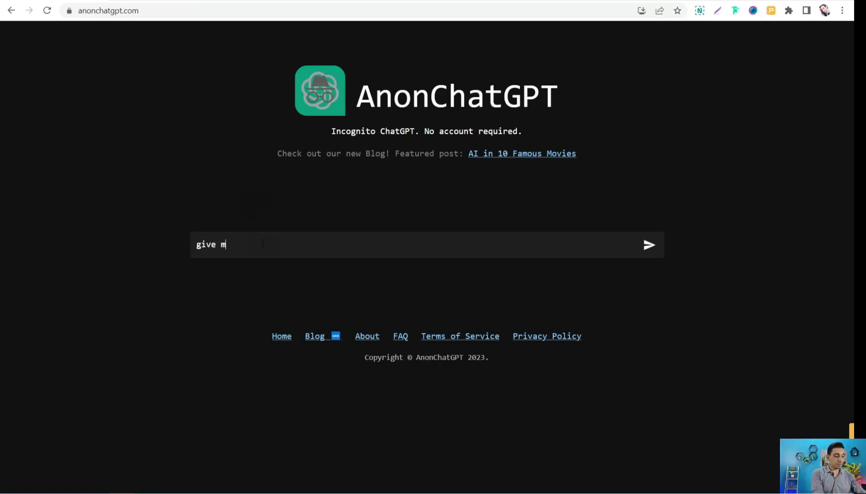
pyautogui.write('e a list  of the bes')
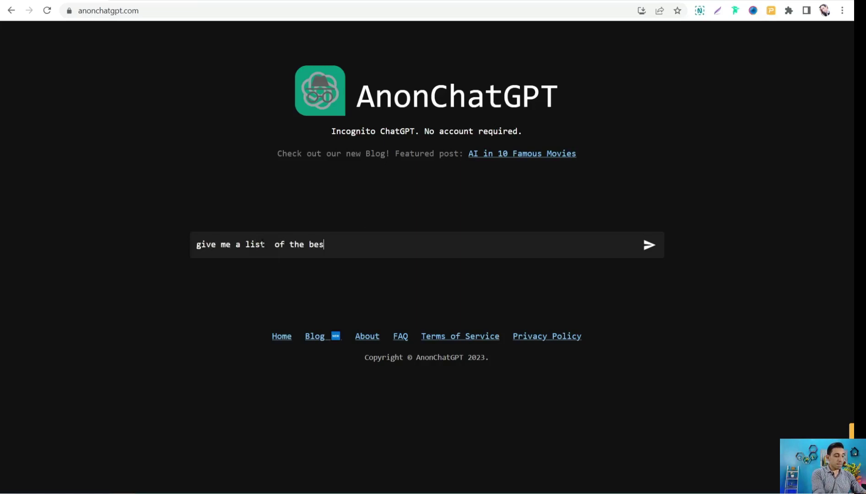
pyautogui.write('t selling  b')
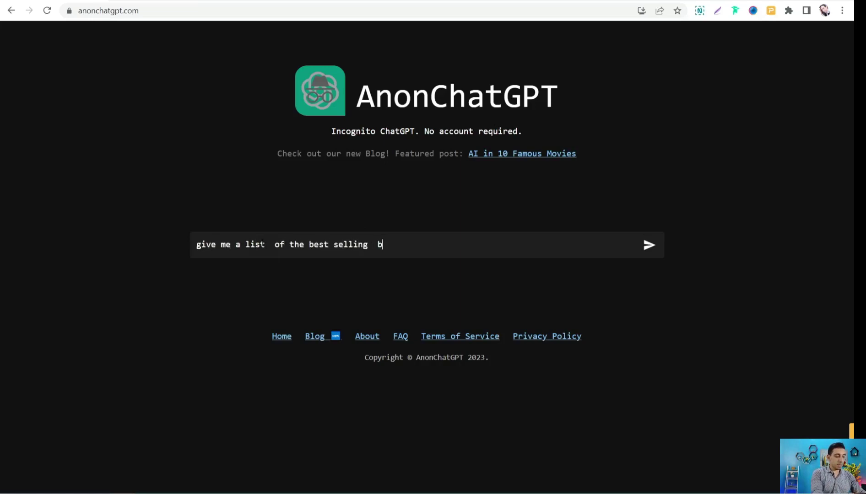
pyautogui.write('ooks i')
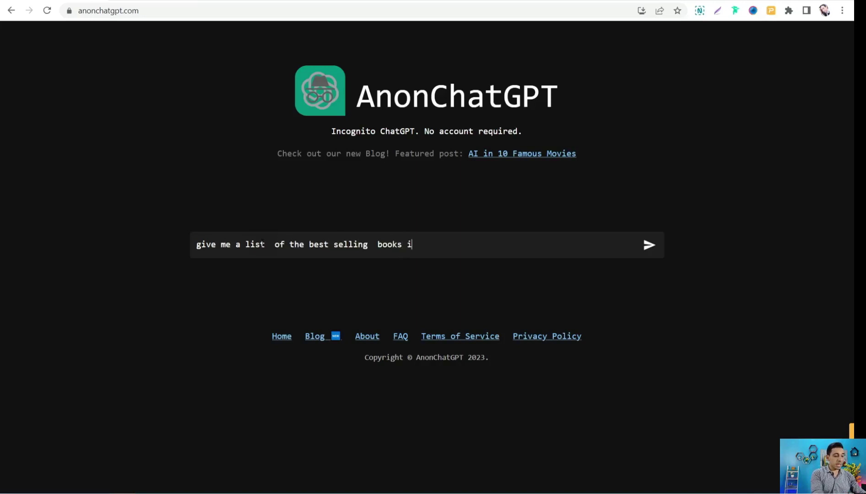
pyautogui.write('n  comedy')
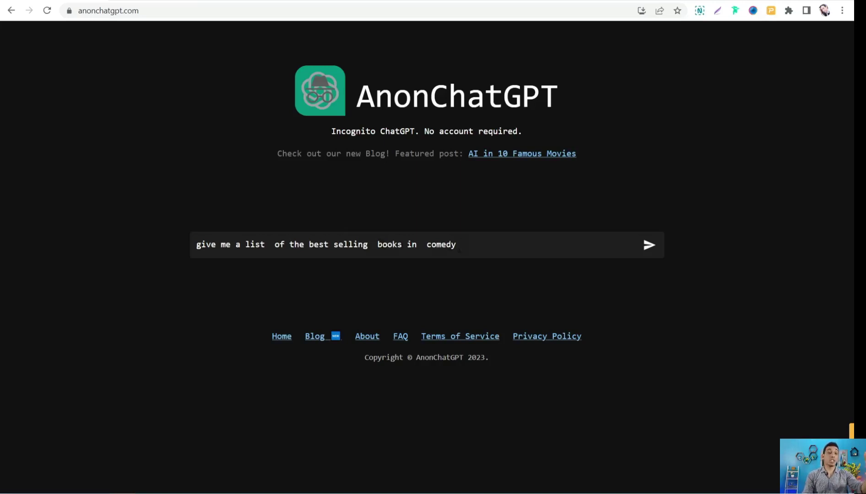
pyautogui.press('Return')
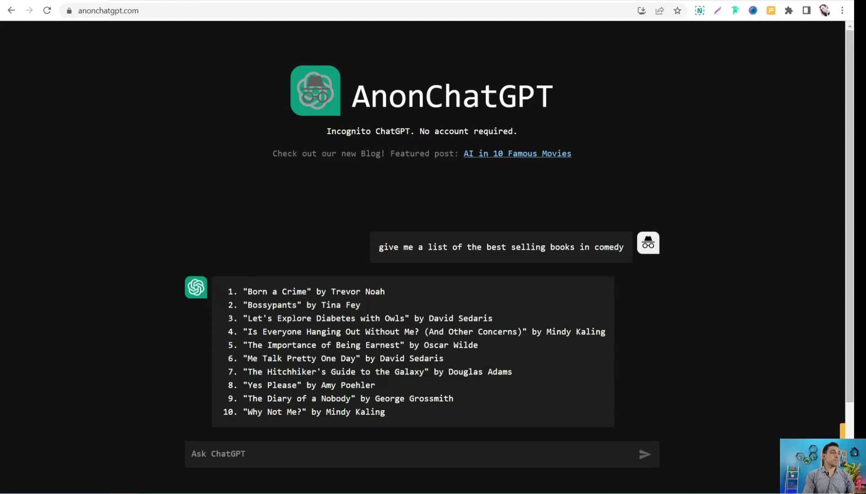
# - Copy the sixth book entry, "Me Talk Pretty One Day" by David Sedaris, from the generated list
pyautogui.scroll(-2, 235, 316)
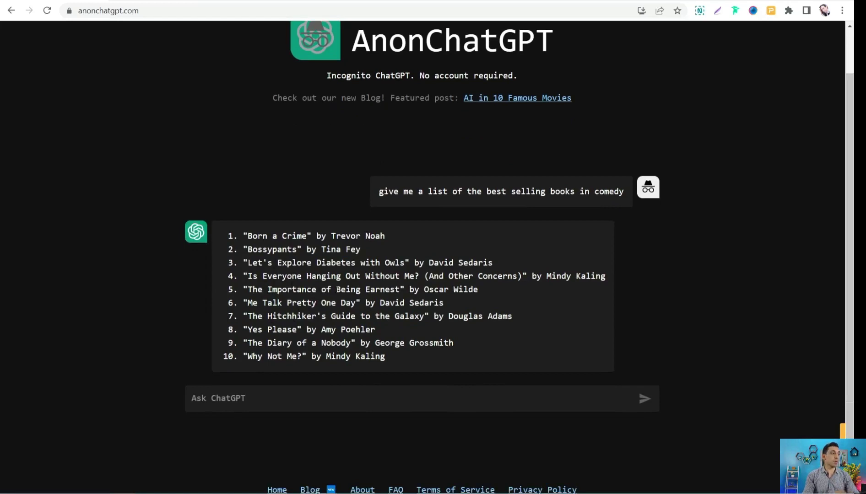
pyautogui.scroll(-1, 296, 227)
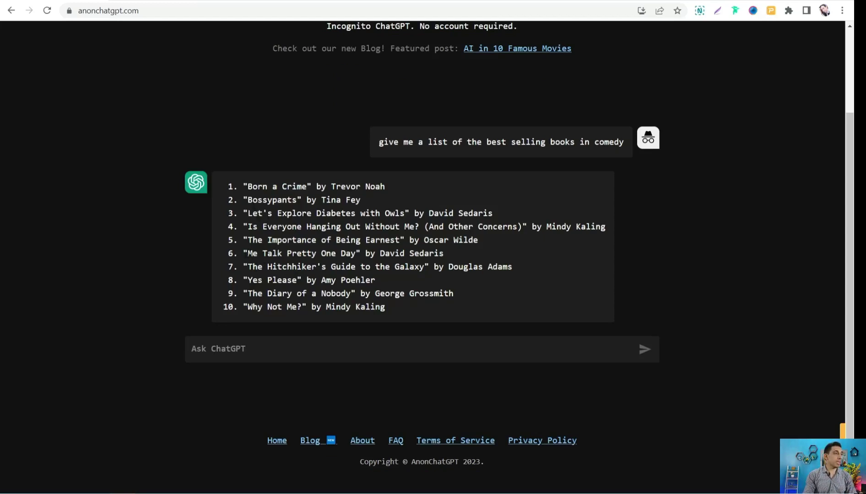
pyautogui.moveTo(248, 253); pyautogui.dragTo(440, 255)
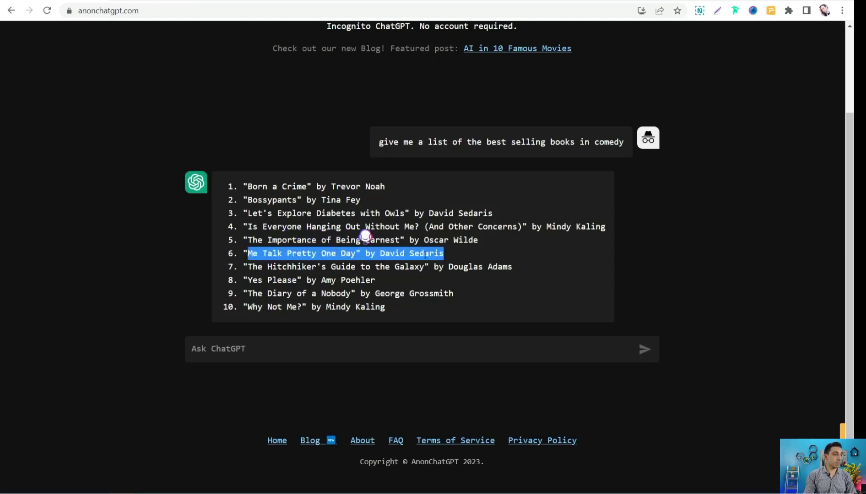
pyautogui.rightClick(425, 254)
pyautogui.click(453, 264)
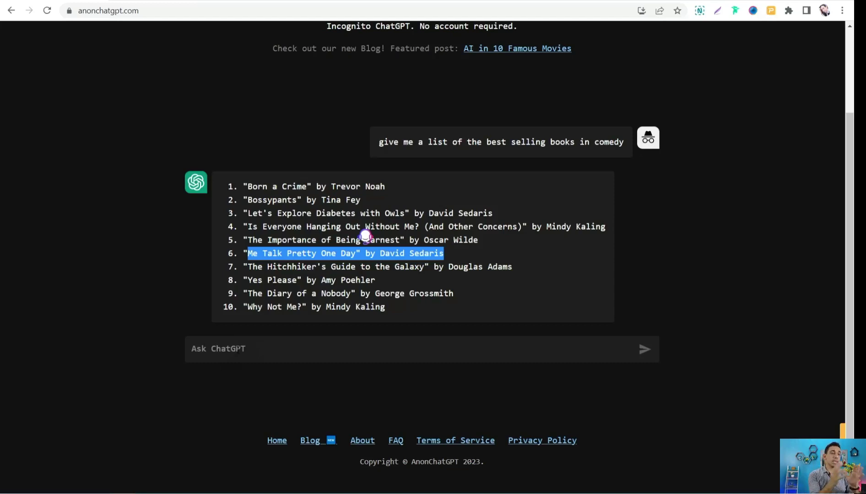
# - Submit the prompt "give me a blog post about this book :" followed by the copied book title and author
pyautogui.click(365, 237)
pyautogui.write('give me a blog post about this book :')
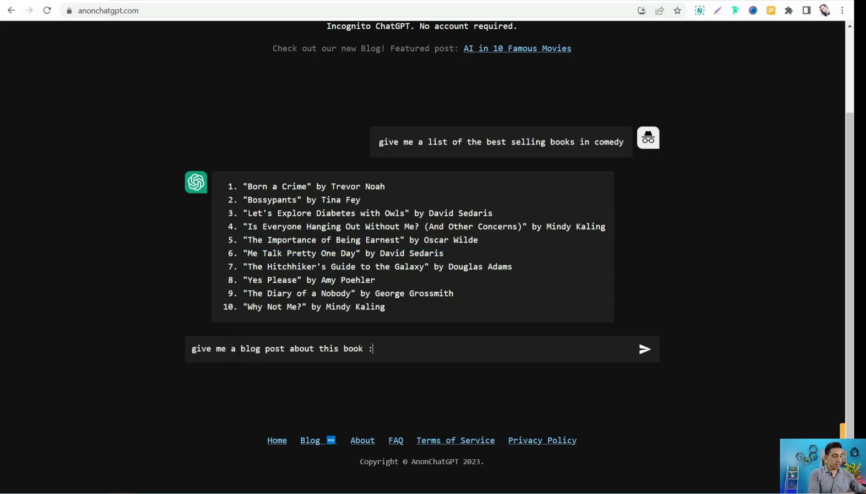
pyautogui.hotkey('ctrl', 'v')
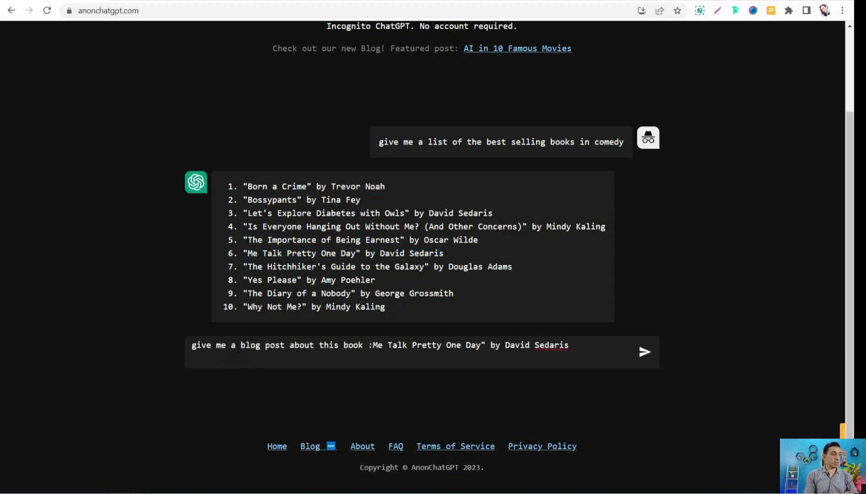
pyautogui.press('Return')
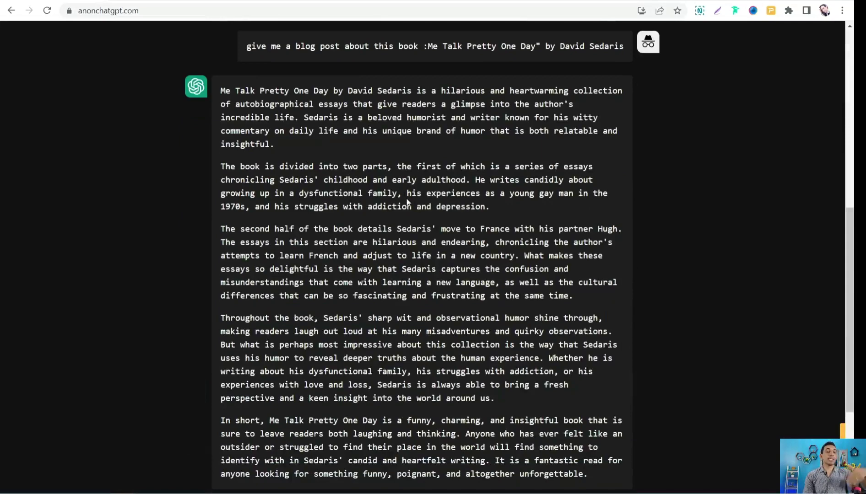
# - Copy the full text of the generated blog post about Me Talk Pretty One Day
pyautogui.scroll(7, 408, 202)
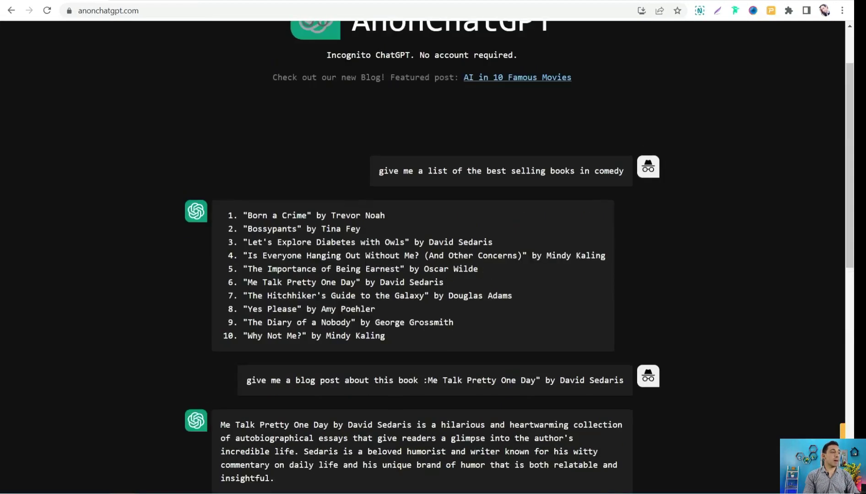
pyautogui.scroll(-1, 329, 380)
pyautogui.scroll(-2, 327, 376)
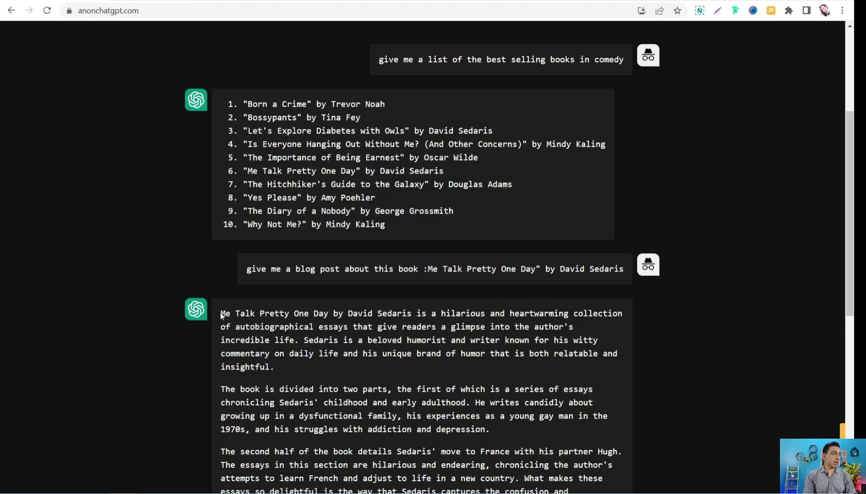
pyautogui.moveTo(222, 313); pyautogui.dragTo(583, 307)
pyautogui.scroll(-8, 457, 452)
pyautogui.rightClick(522, 297)
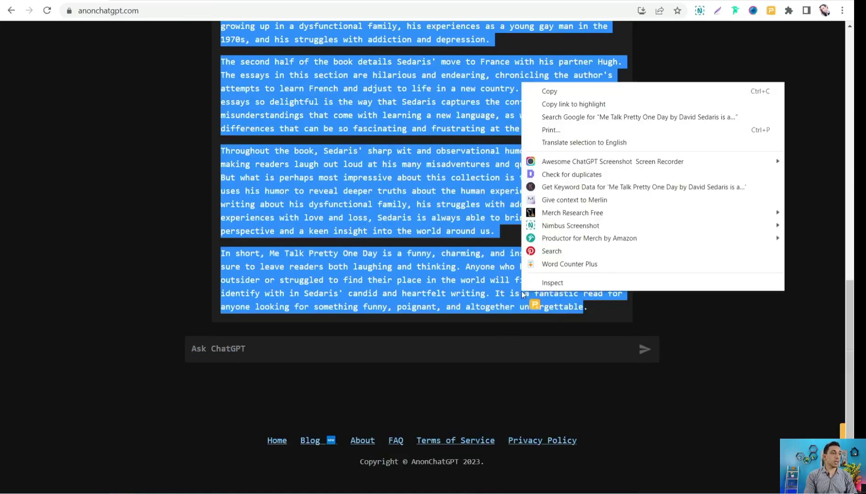
pyautogui.click(545, 93)
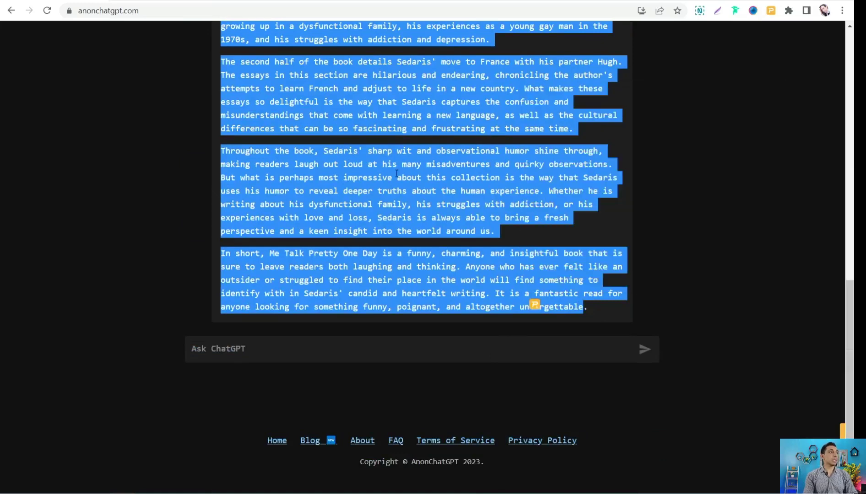
# - Switch to the new Medium story and paste the copied blog post into its body
pyautogui.hotkey('ctrl', 'Tab')
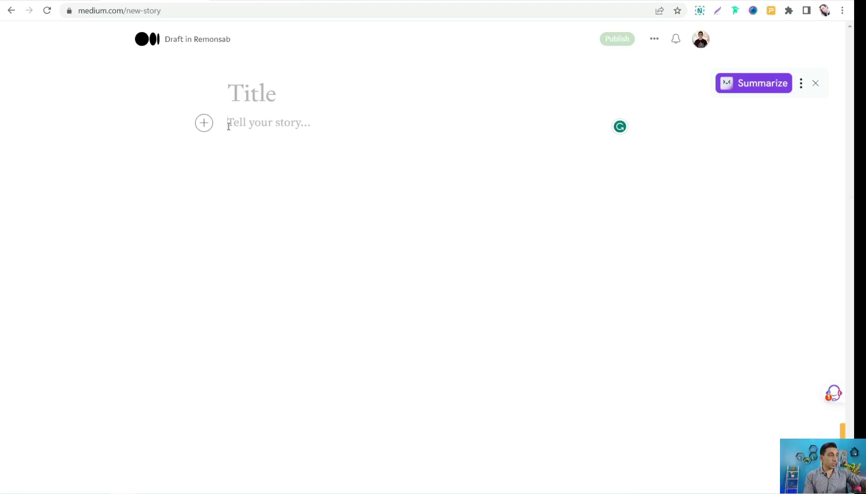
pyautogui.hotkey('ctrl', 'v')
pyautogui.scroll(10, 284, 160)
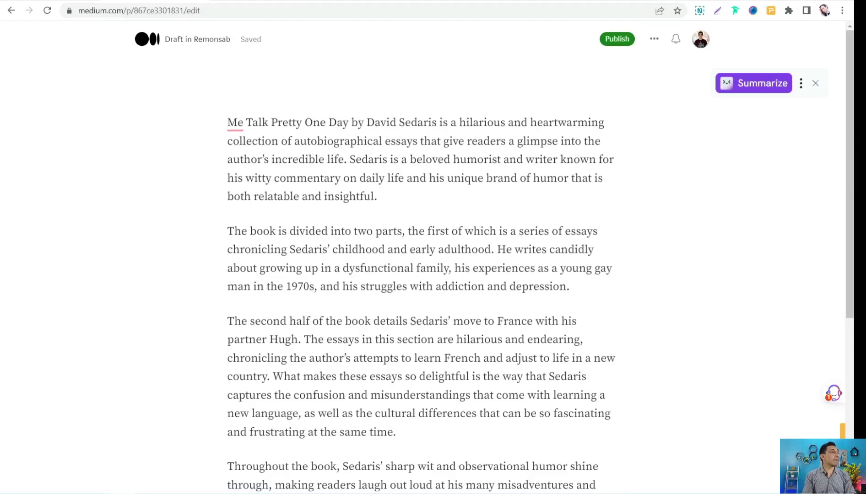
# - Return to AnonChatGPT and request an attractive headline for the blog post about the book summary of "Me Talk Pretty One Day" by David Sedaris
pyautogui.click(45, 1)
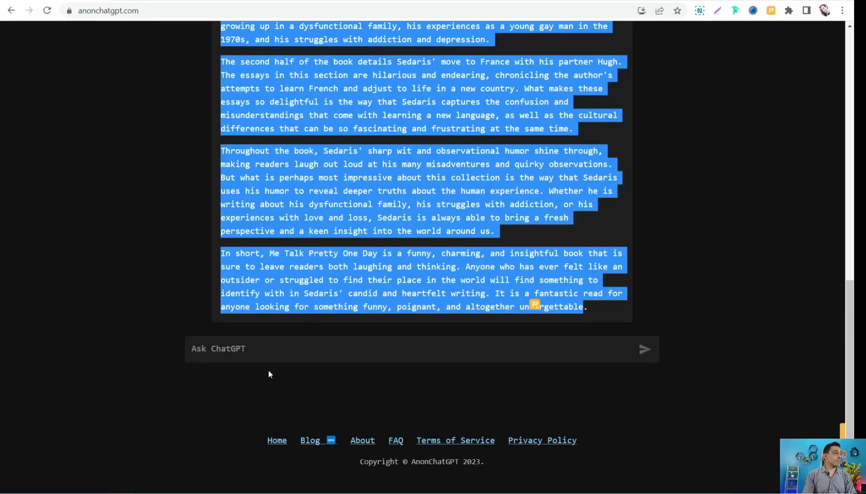
pyautogui.click(251, 351)
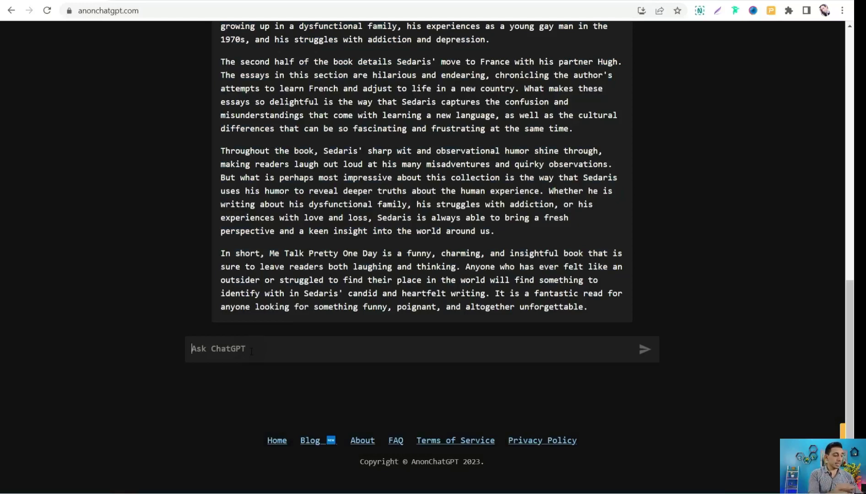
pyautogui.write('give me ')
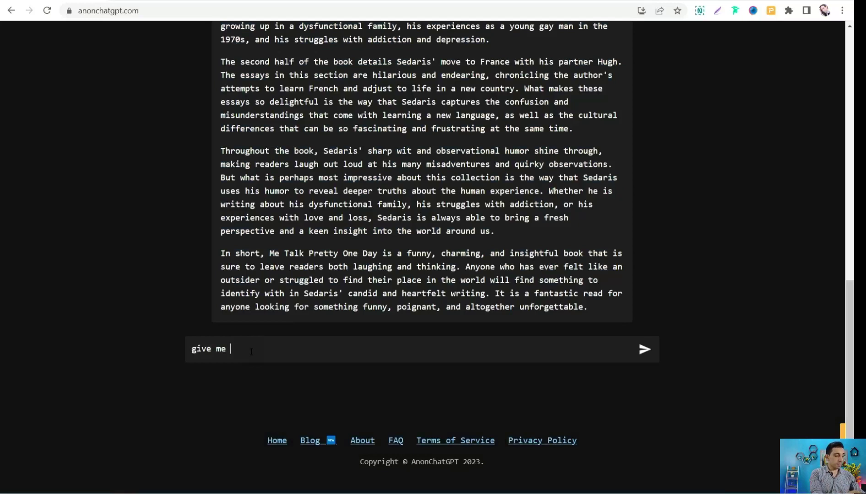
pyautogui.write('an attractive headline o')
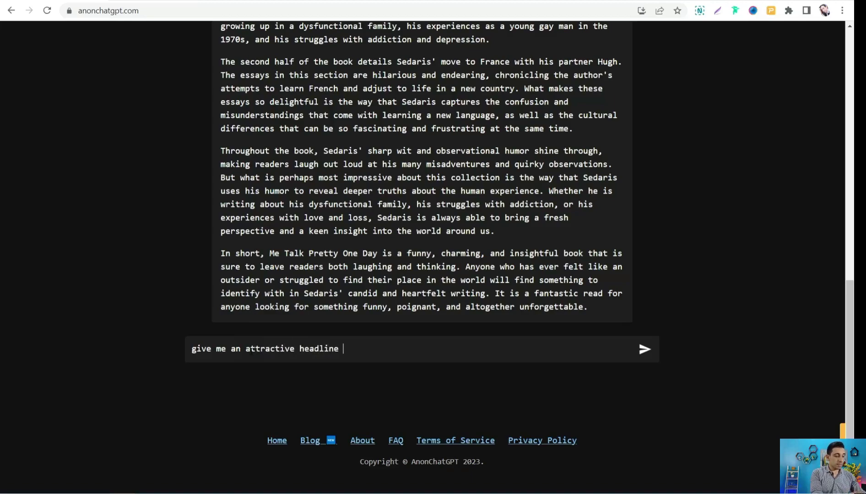
pyautogui.write('f')
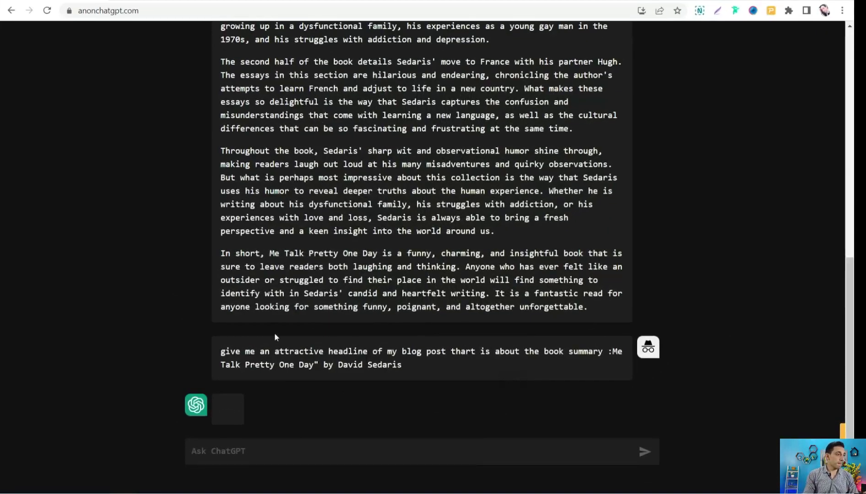
# - Copy the generated headline without its surrounding quotation marks
pyautogui.scroll(-2, 260, 413)
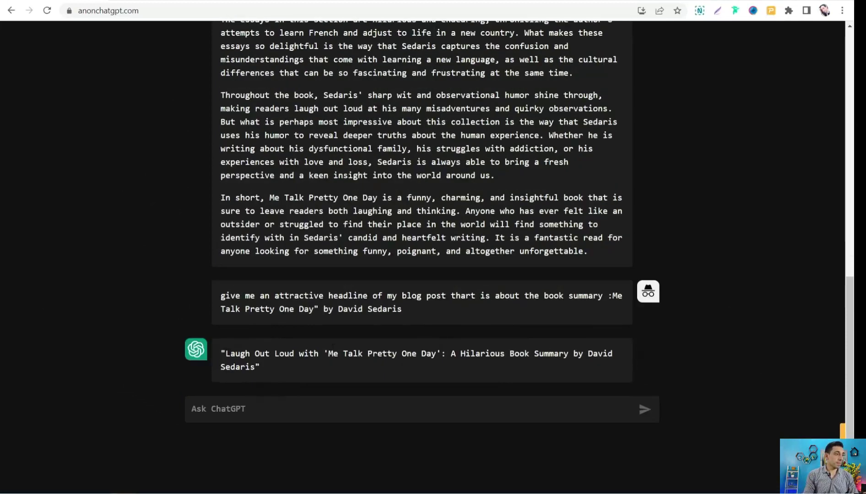
pyautogui.moveTo(225, 354); pyautogui.dragTo(255, 366)
pyautogui.hotkey('ctrl', 'c')
pyautogui.rightClick(235, 358)
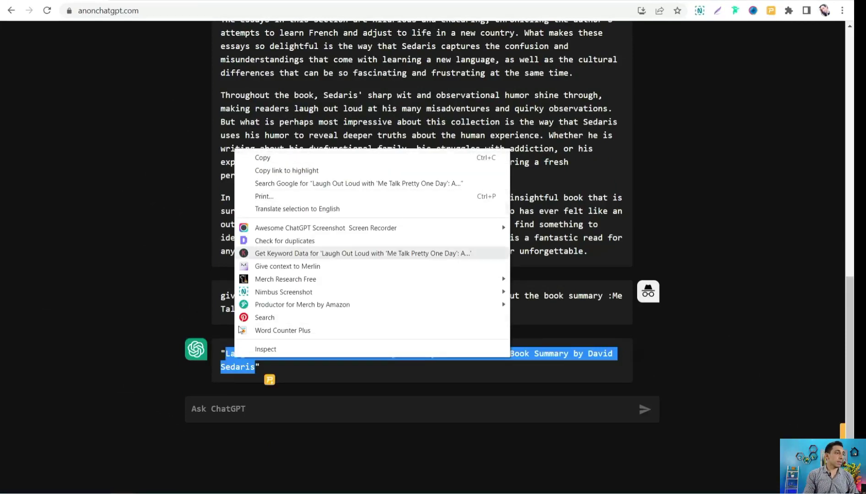
pyautogui.click(259, 158)
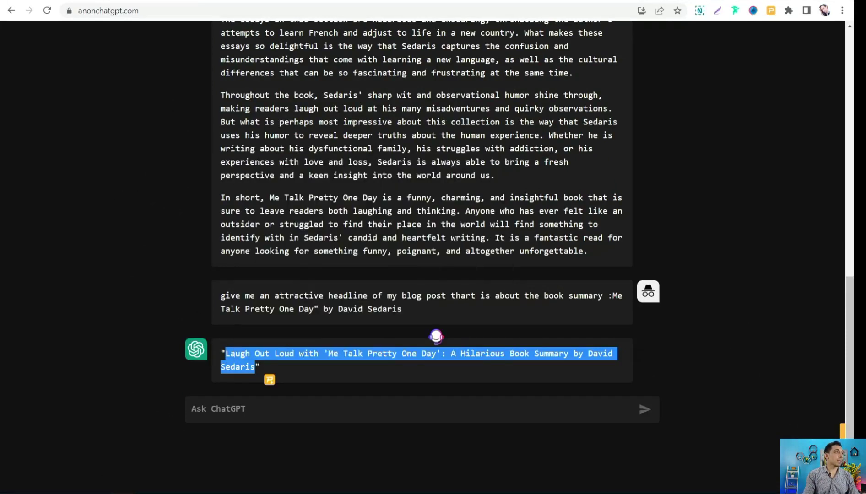
# - Switch to the Medium draft and paste the copied headline as the story's title
pyautogui.click(155, 1)
pyautogui.click(271, 75)
pyautogui.hotkey('ctrl', 'v')
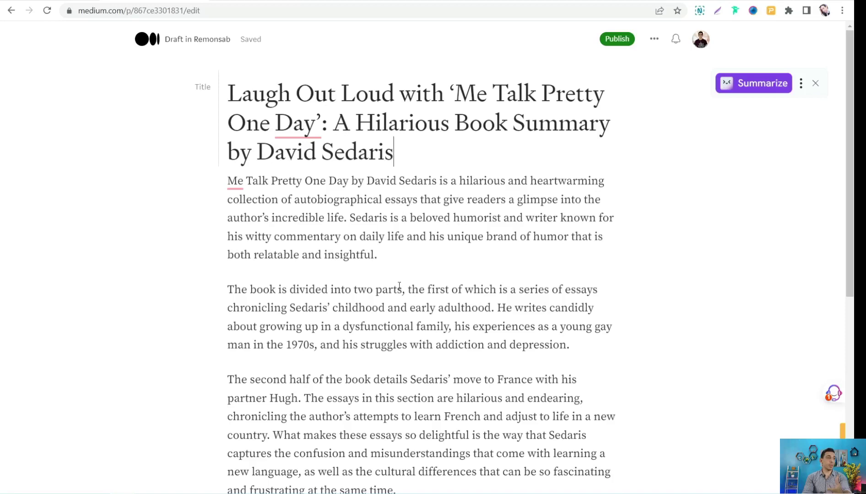
pyautogui.moveTo(232, 181); pyautogui.dragTo(419, 378)
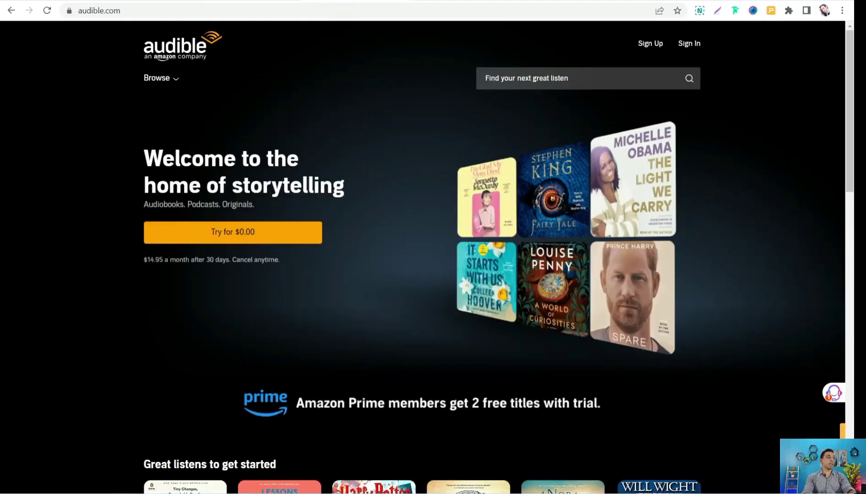
# - Look through the Audible homepage, including its featured listens, Plus Catalog titles and trial benefits
pyautogui.click(157, 78)
pyautogui.click(213, 371)
pyautogui.scroll(-1, 125, 307)
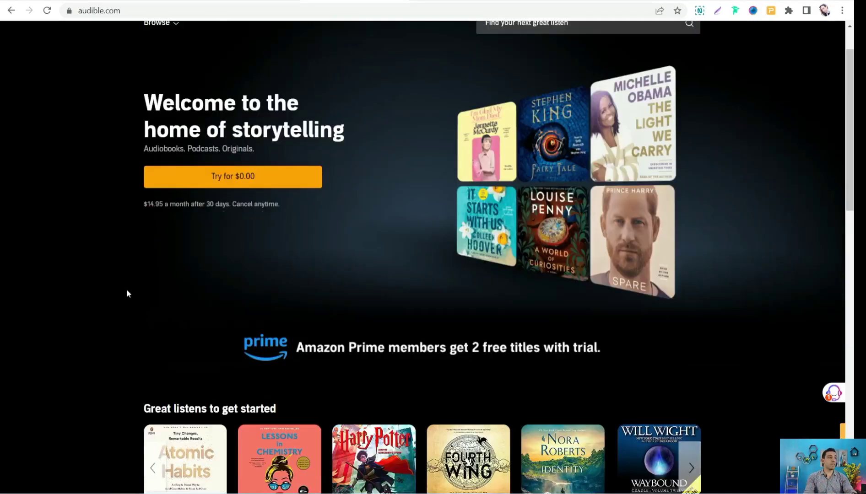
pyautogui.scroll(-8, 122, 156)
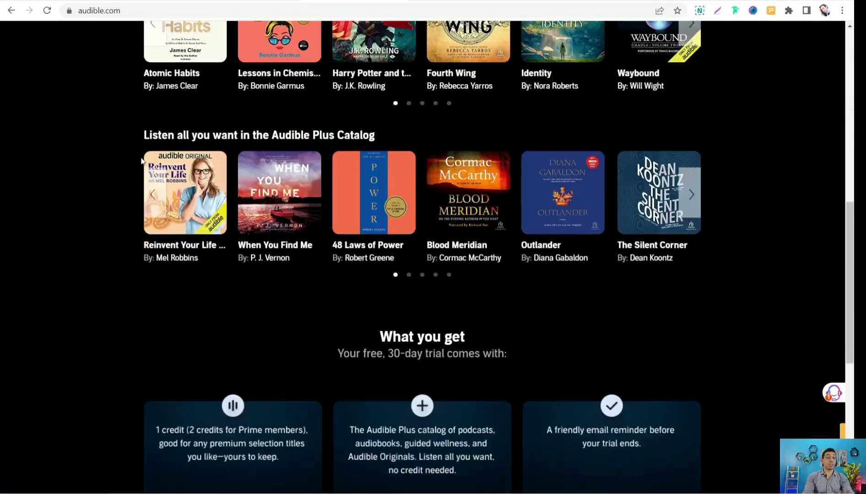
pyautogui.scroll(6, 219, 186)
pyautogui.scroll(3, 210, 160)
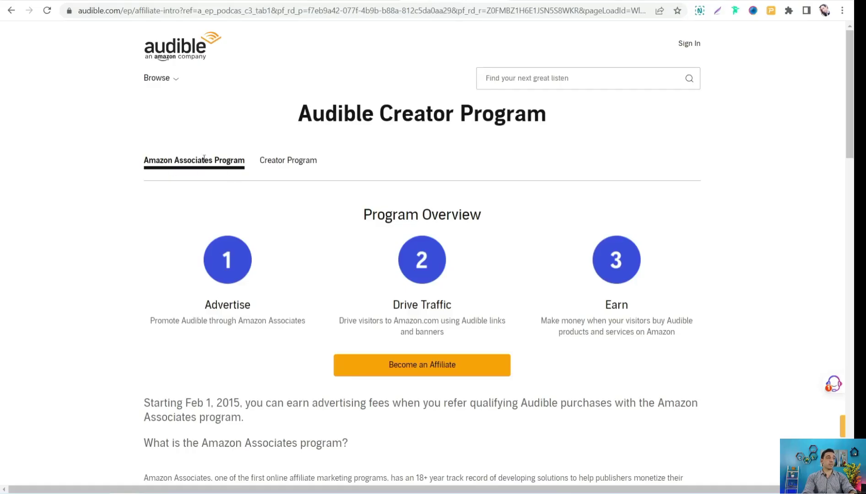
# - Review the Amazon Associates Program overview and explanation on the Audible Creator Program page
pyautogui.scroll(-3, 234, 203)
pyautogui.scroll(3, 177, 149)
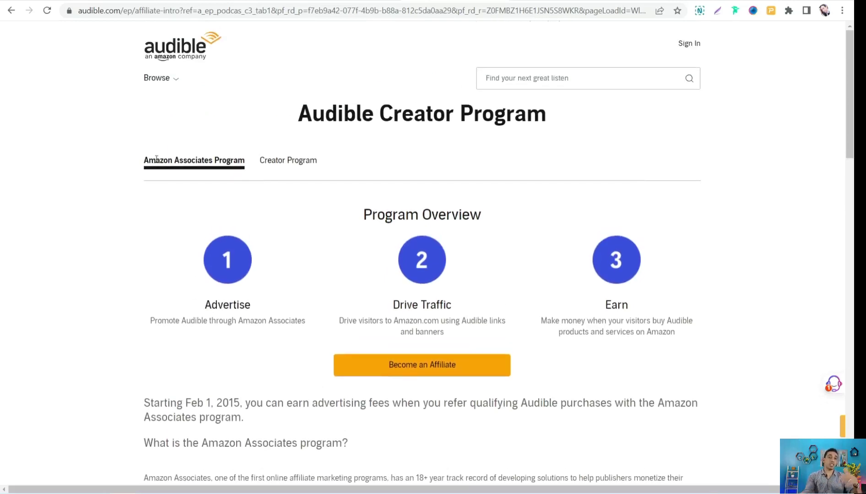
pyautogui.scroll(-2, 153, 251)
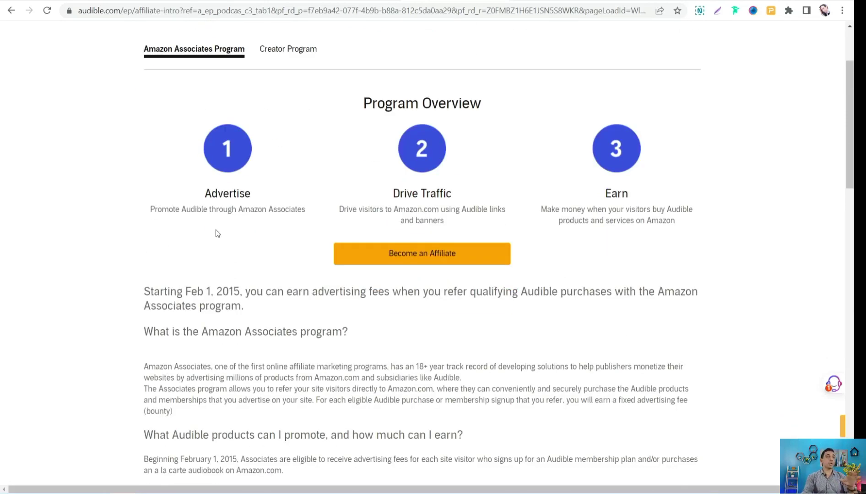
pyautogui.scroll(2, 393, 155)
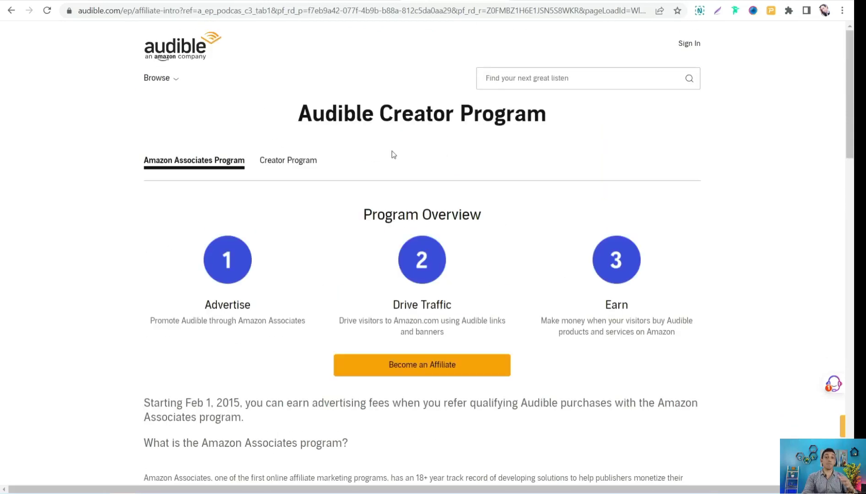
# - Examine the Standard Fee Structure for Audible memberships, free trials and audiobooks on the Audible Creator Program page
pyautogui.scroll(-6, 304, 242)
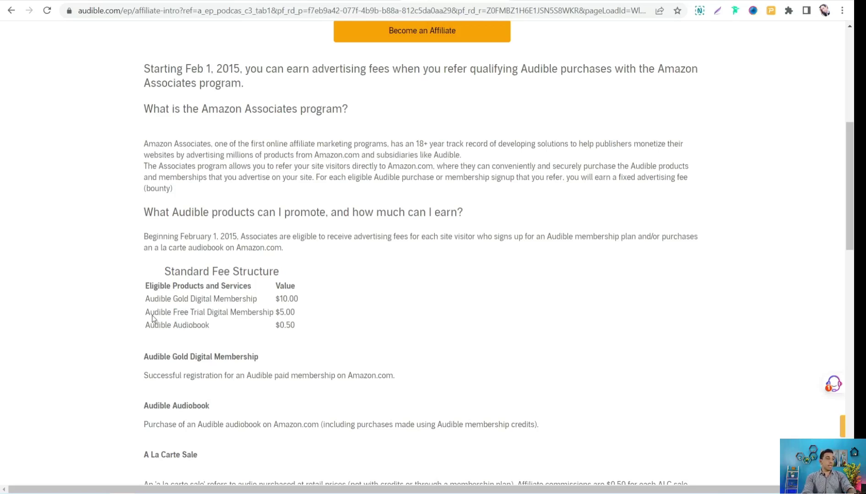
pyautogui.doubleClick(277, 313)
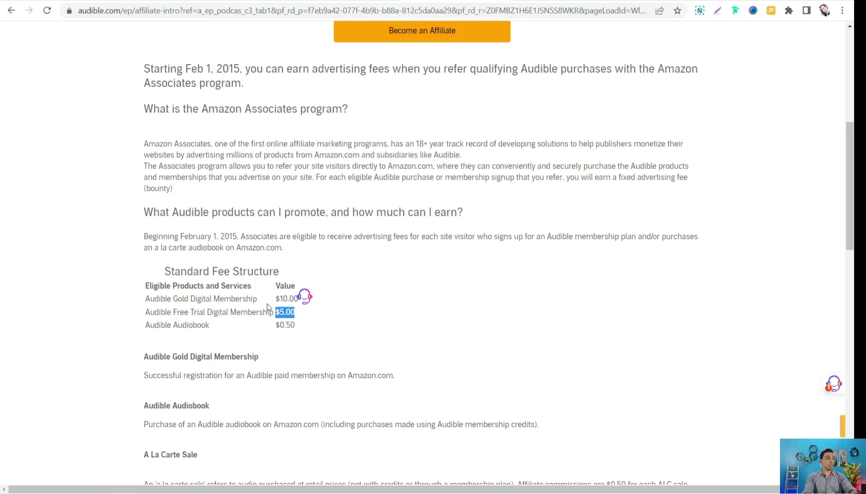
pyautogui.moveTo(275, 301); pyautogui.dragTo(305, 300)
pyautogui.click(335, 313)
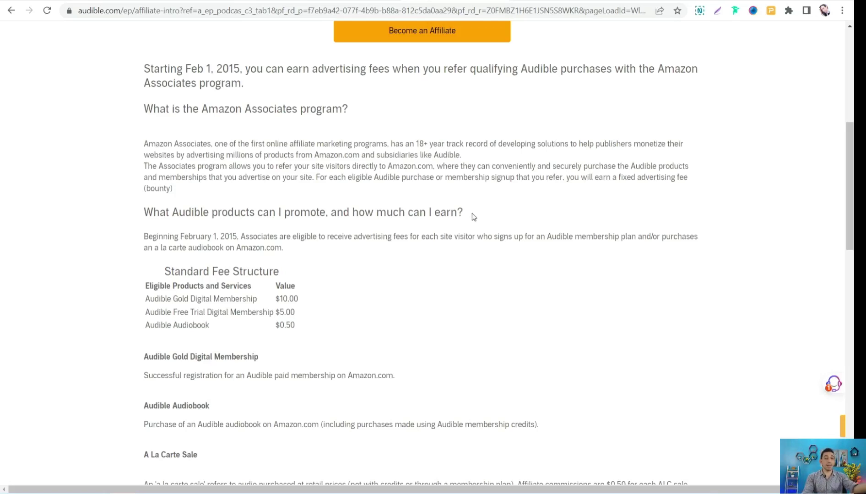
pyautogui.scroll(6, 193, 205)
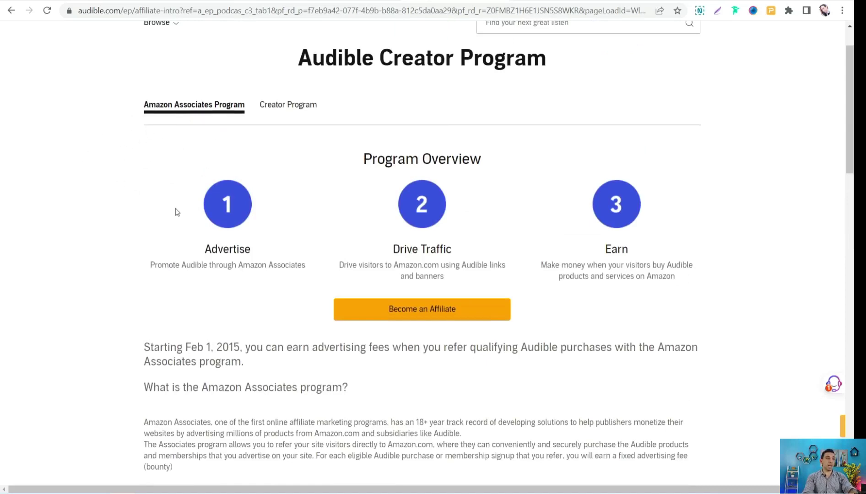
pyautogui.scroll(2, 174, 202)
# - Return to the Audible homepage and look over its free trial offer and the starter listens
pyautogui.click(352, 1)
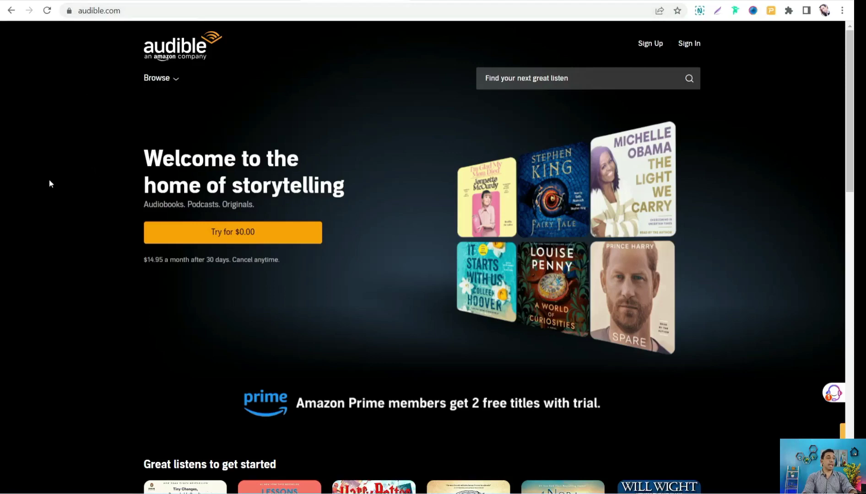
pyautogui.scroll(-2, 609, 250)
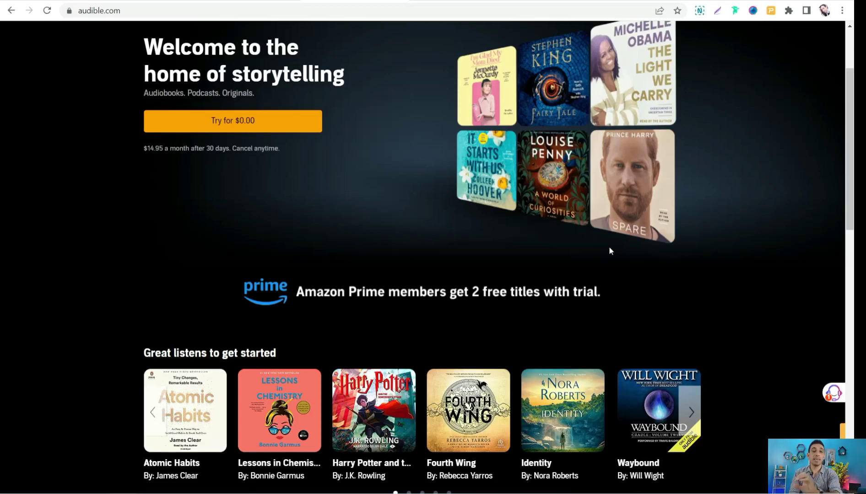
pyautogui.scroll(3, 315, 208)
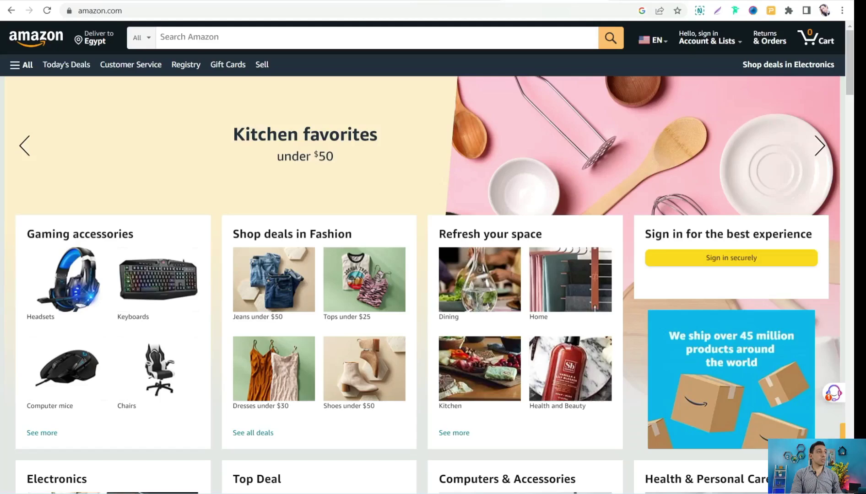
# - Search Amazon for "Laugh Out Loud with 'Me Talk Pretty One Day': A Hilarious Book Summary by David Sedaris audiobook" and view the matching listing
pyautogui.click(189, 39)
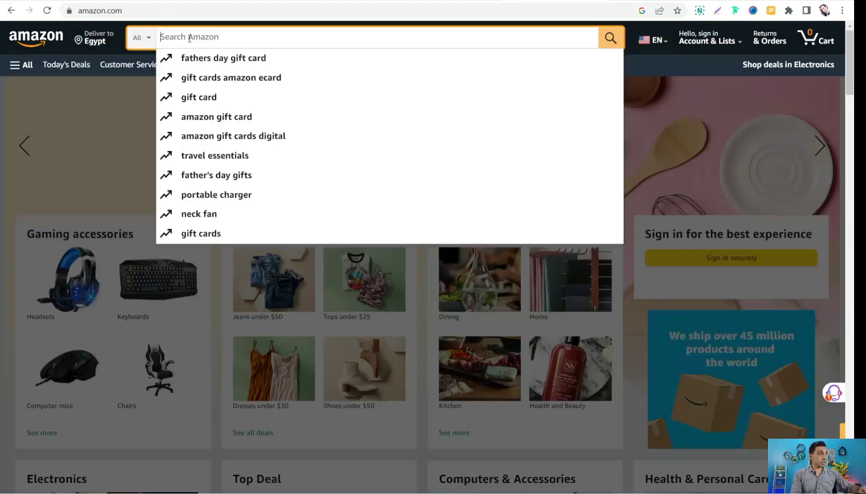
pyautogui.write("Laugh Out Loud with 'Me Talk Pretty One Day': A Hilarious Book Summary by David Sedaris")
pyautogui.write('a')
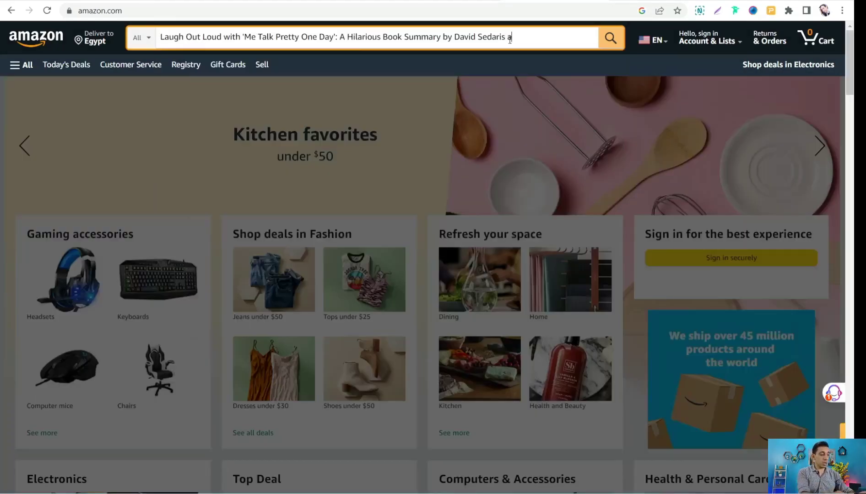
pyautogui.write('udiobook')
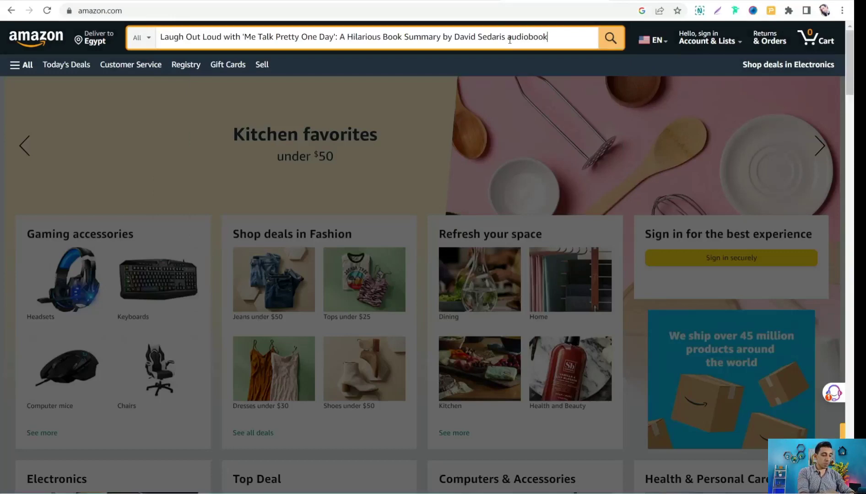
pyautogui.press('Return')
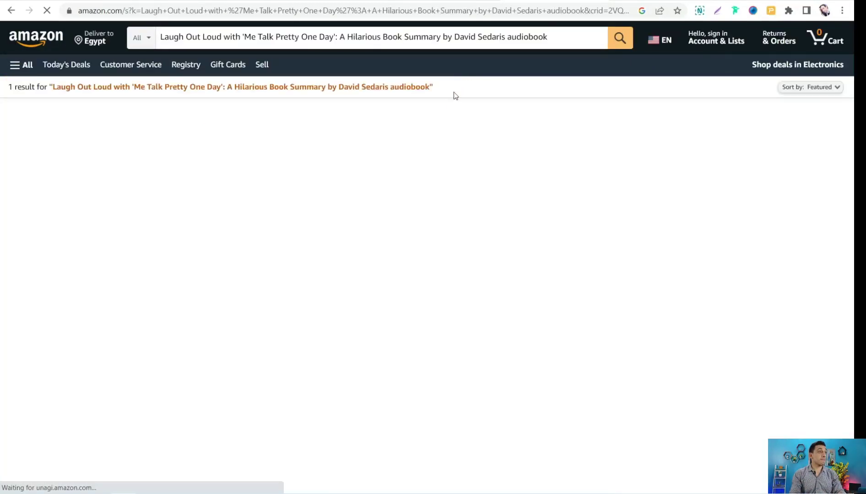
pyautogui.scroll(-3, 400, 308)
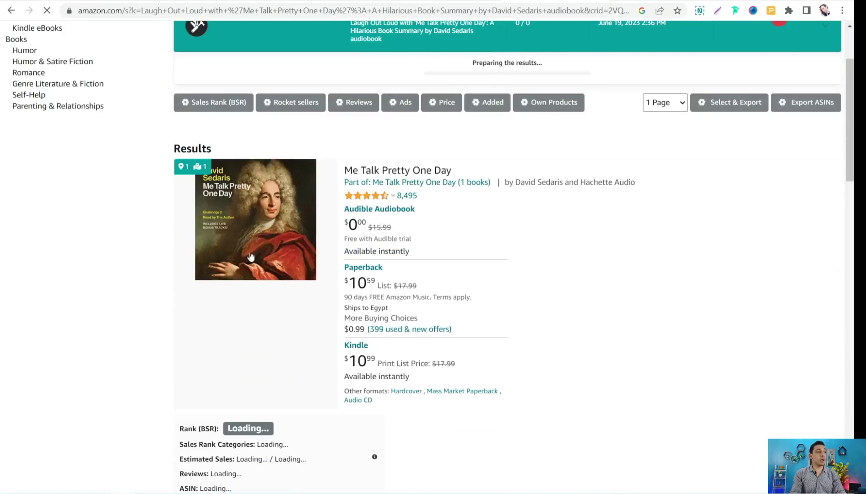
pyautogui.scroll(-2, 375, 320)
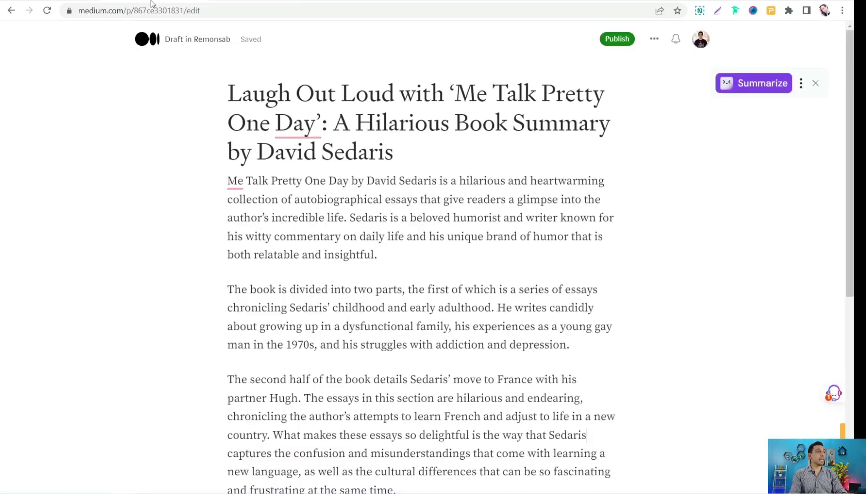
# - Review the opening paragraphs of the Medium draft and the spot after the introduction
pyautogui.scroll(-3, 392, 151)
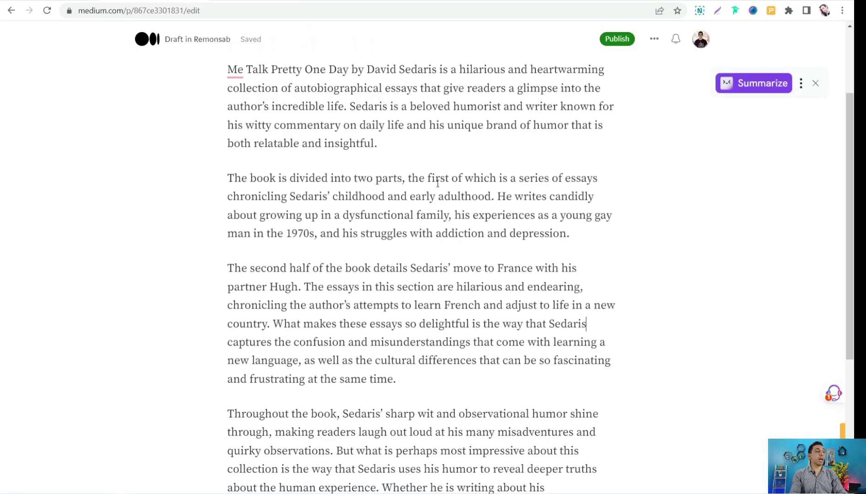
pyautogui.doubleClick(386, 147)
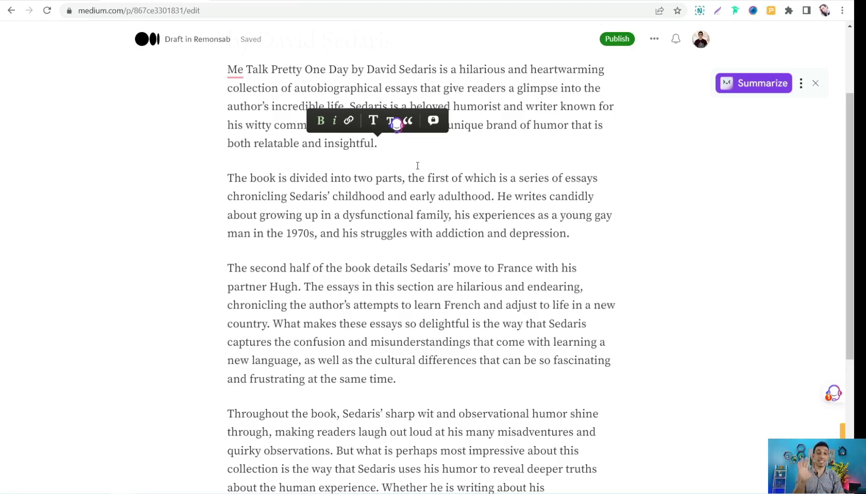
pyautogui.scroll(3, 418, 166)
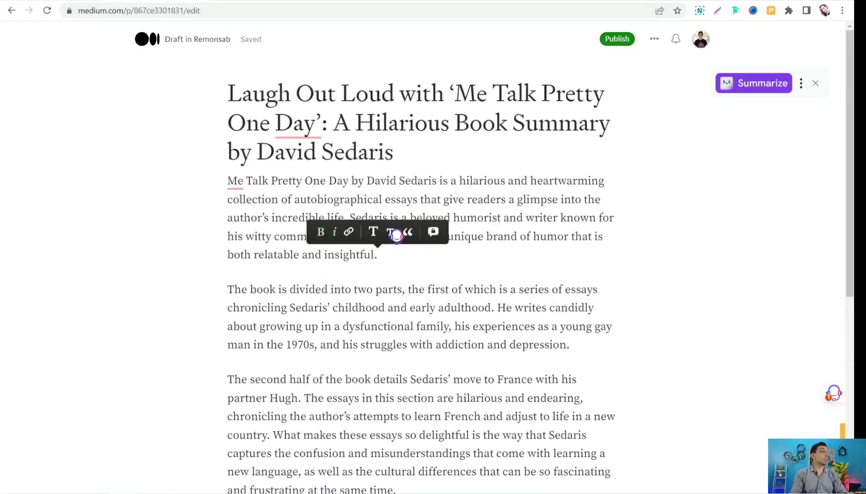
# - Switch to ChatGPT and request 3 calls to action promoting an audiobook of the generated 'Me Talk Pretty One Day' headline, for free listening
pyautogui.hotkey('ctrl', 'Tab')
pyautogui.click(271, 408)
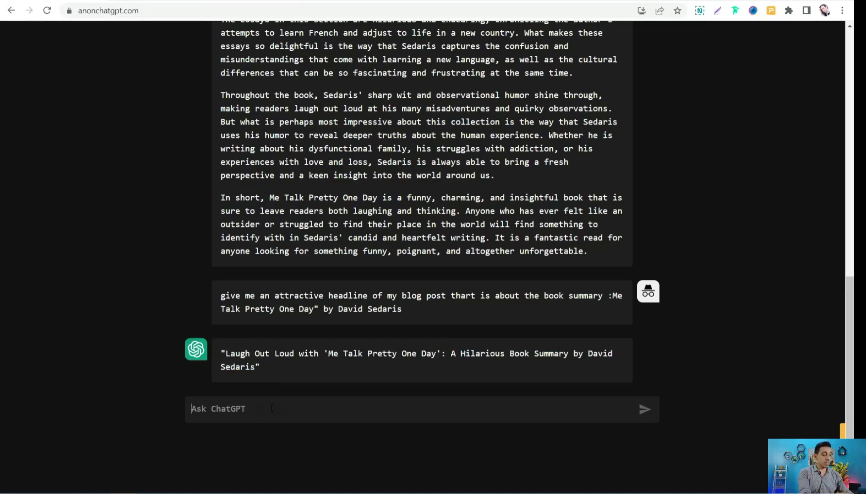
pyautogui.write("give me 3 calls to action to promote an audiobook of :Laugh Out Loud with 'Me Talk Pretty")
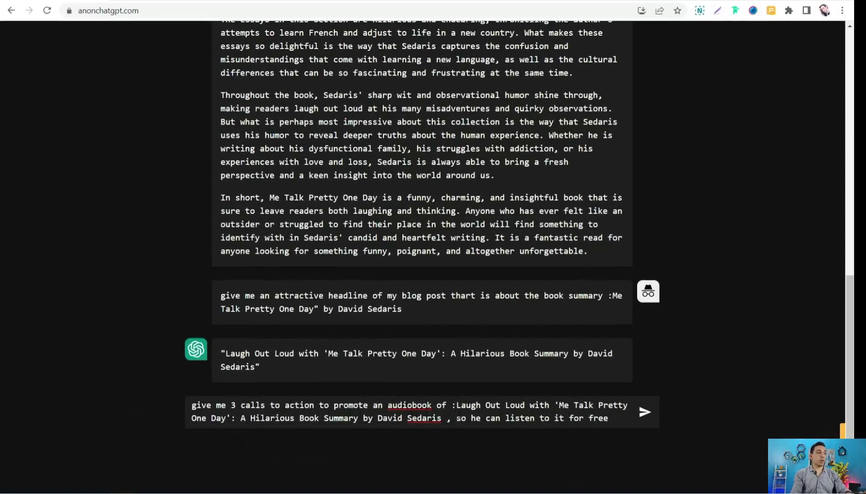
pyautogui.moveTo(456, 406)
pyautogui.mouseDown()
pyautogui.moveTo(481, 405)
pyautogui.moveTo(456, 418)
pyautogui.mouseUp()
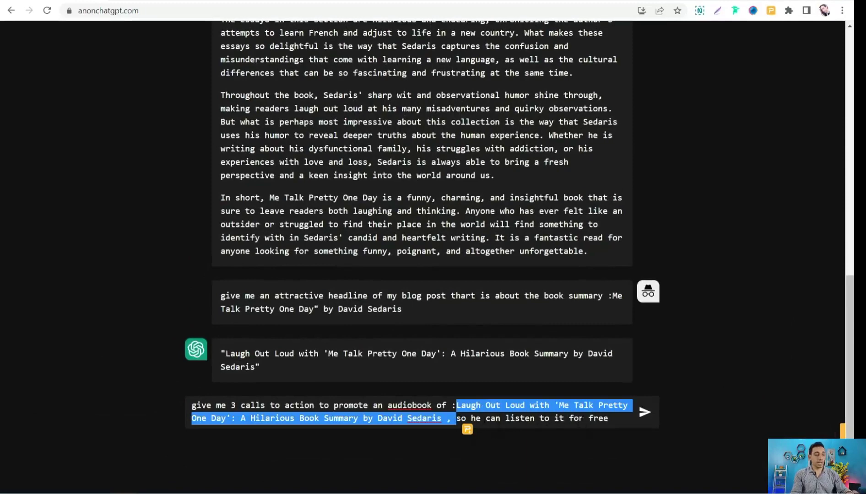
pyautogui.press('Return')
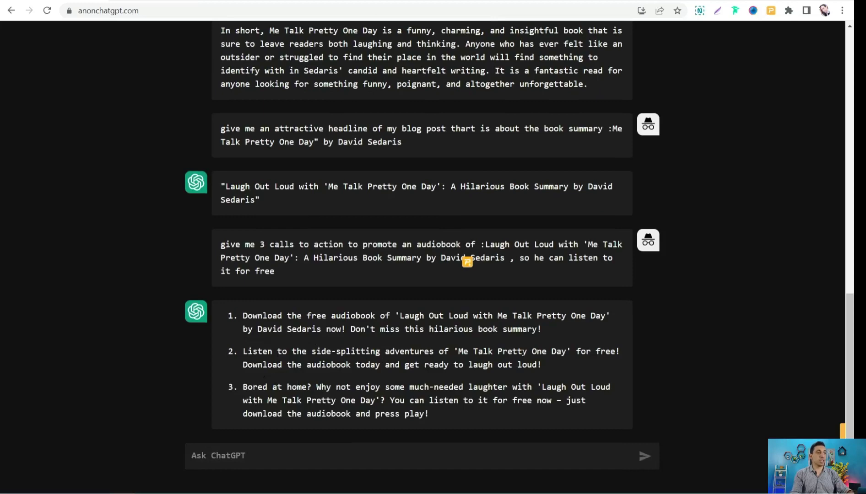
# - Copy the second generated call to action, which begins "Listen to the side-splitting adventures of 'Me Talk Pretty One Day' for free!"
pyautogui.scroll(-1, 455, 317)
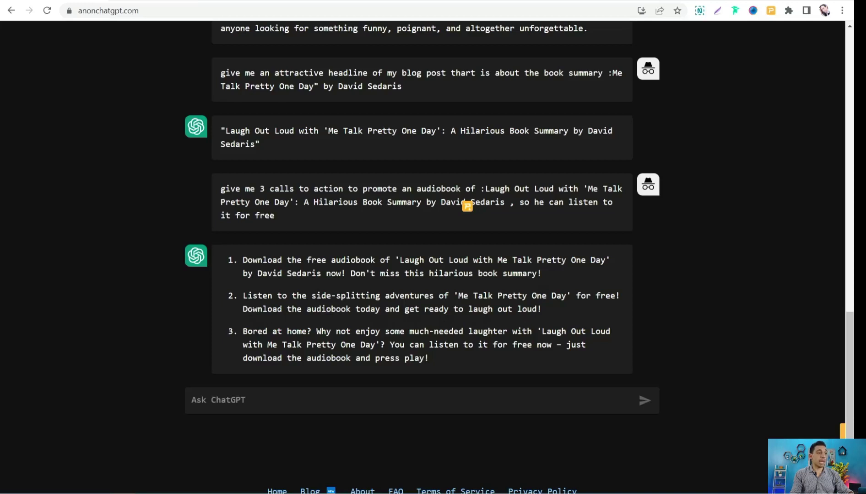
pyautogui.moveTo(243, 296); pyautogui.dragTo(541, 309)
pyautogui.hotkey('ctrl', 'c')
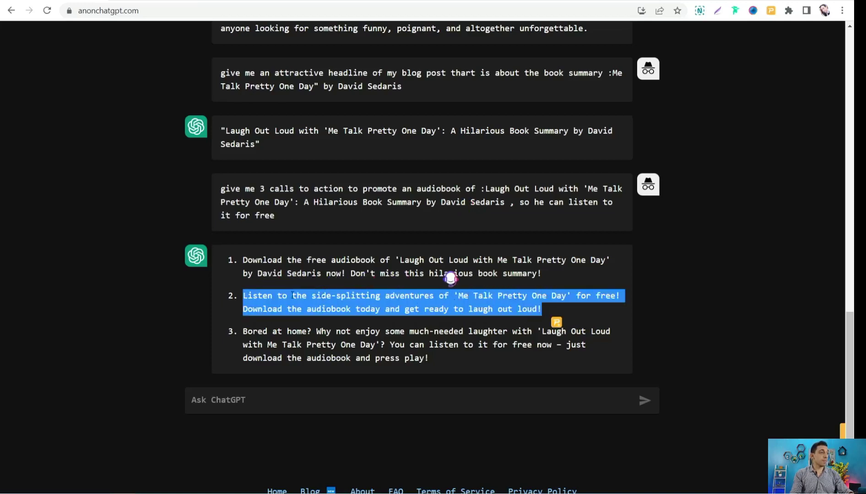
pyautogui.rightClick(276, 303)
pyautogui.click(293, 103)
# - Switch to the Medium draft and paste the copied call to action on a new line below the opening paragraph
pyautogui.click(153, 1)
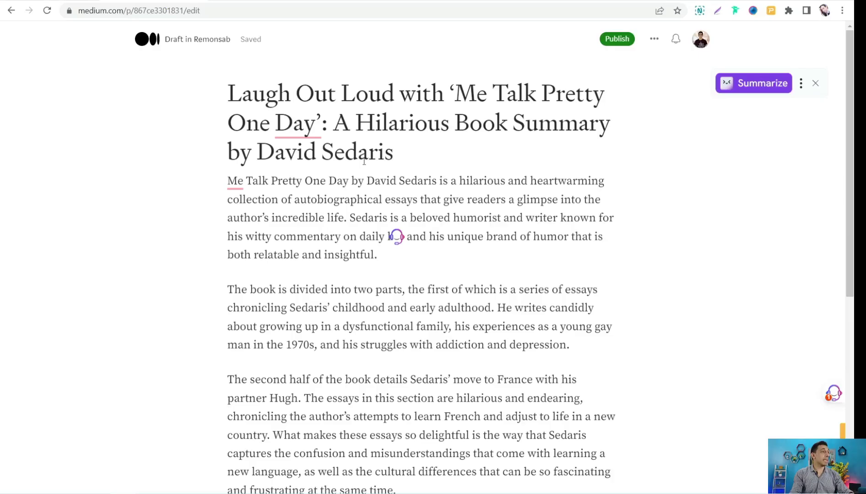
pyautogui.click(398, 262)
pyautogui.press('Return')
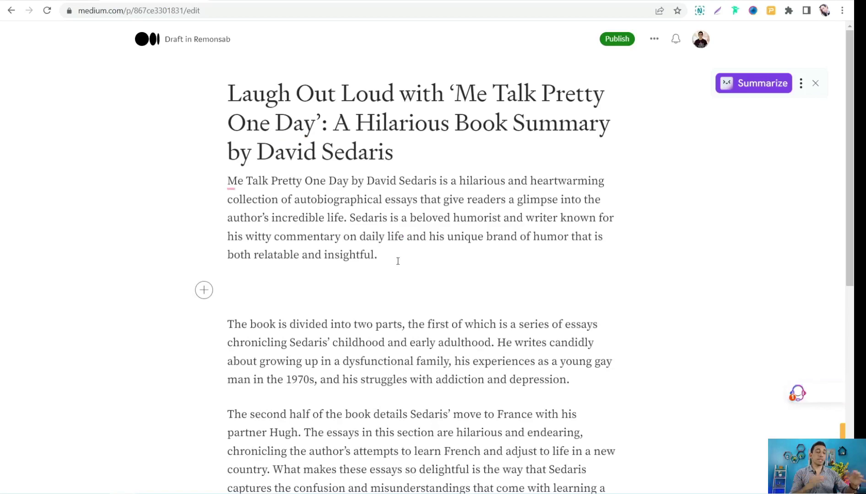
pyautogui.hotkey('ctrl', 'v')
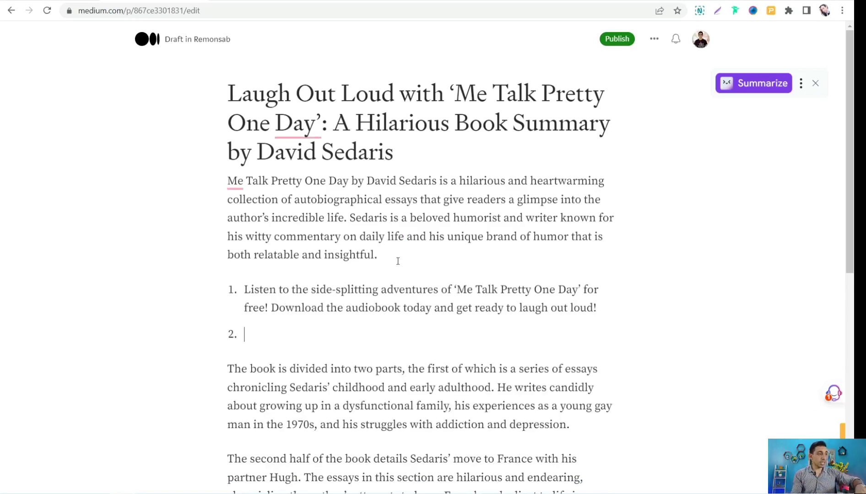
# - Remove the list numbering from the pasted call to action and make its text bold
pyautogui.click(243, 289)
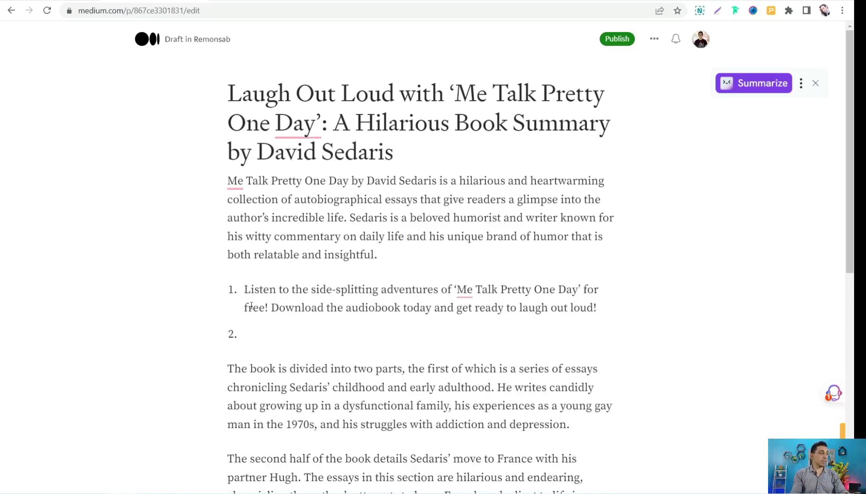
pyautogui.press('BackSpace')
pyautogui.moveTo(229, 289); pyautogui.dragTo(569, 311)
pyautogui.click(351, 267)
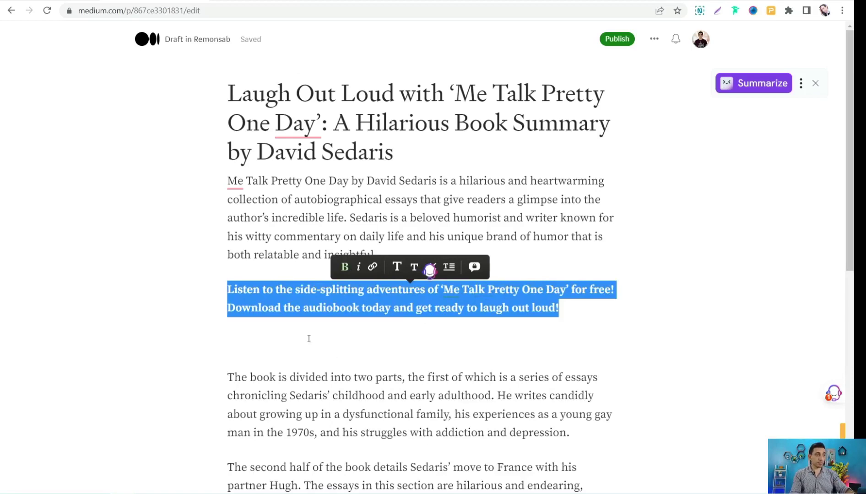
pyautogui.scroll(-5, 323, 341)
pyautogui.scroll(5, 286, 309)
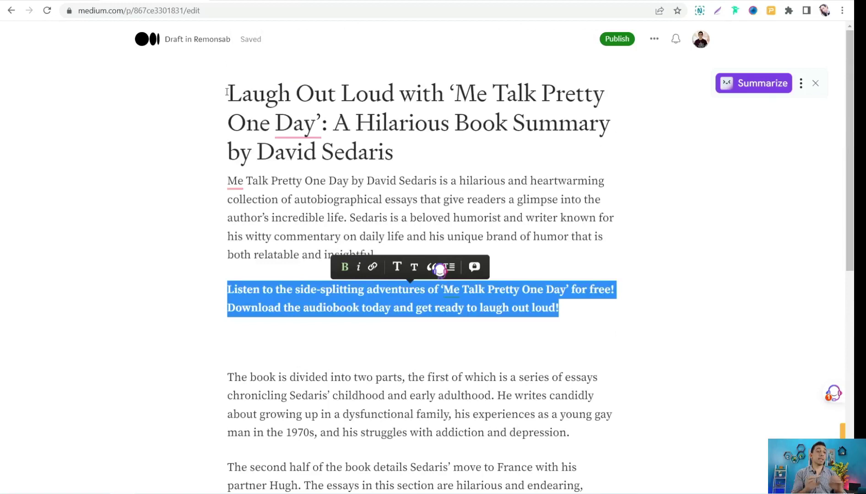